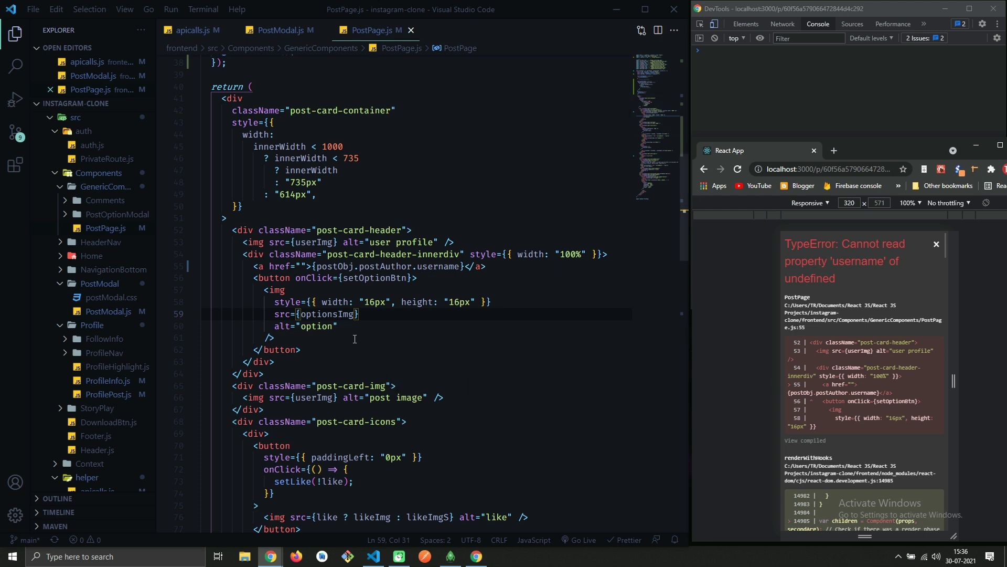
Step: Change line 55 to postObj.postAuthor?.username and save PostPage.js
click(413, 267)
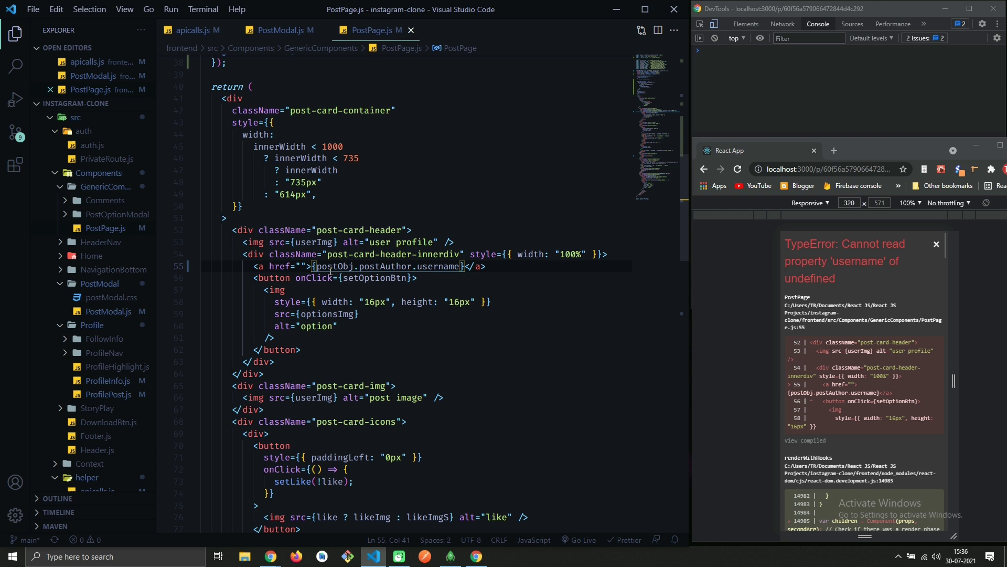
key(alt+Left)
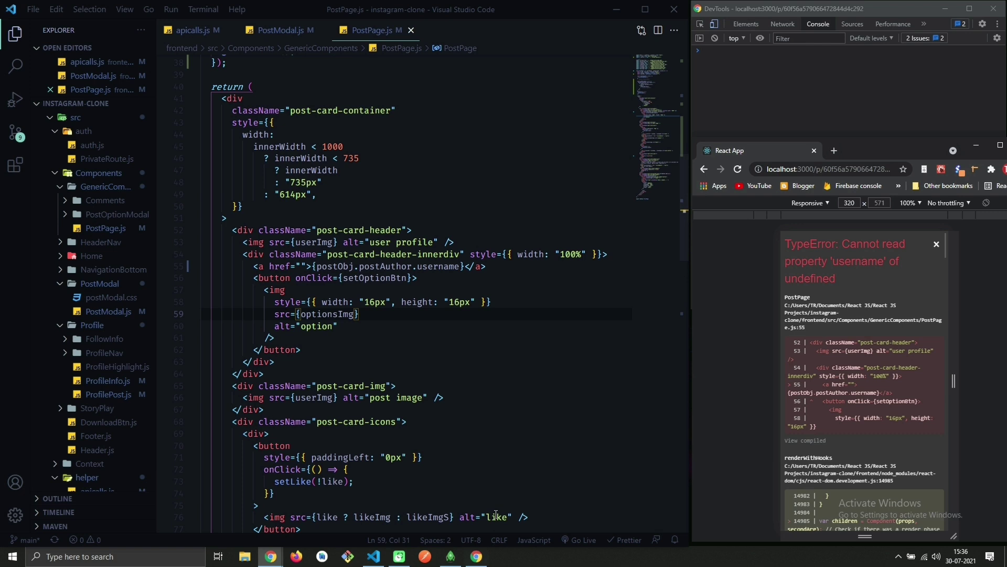
click(417, 266)
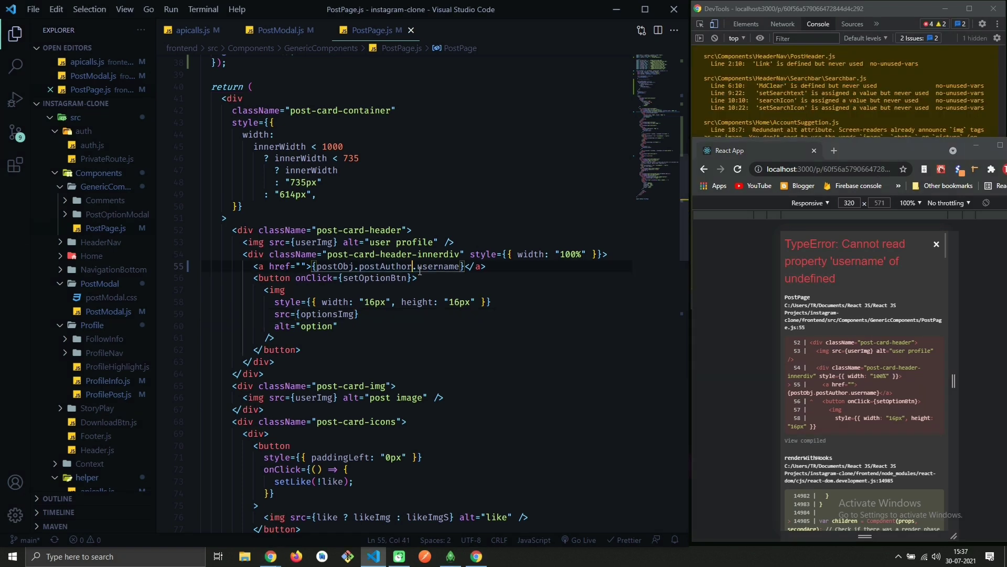
mouse_move(438, 266)
text(?)
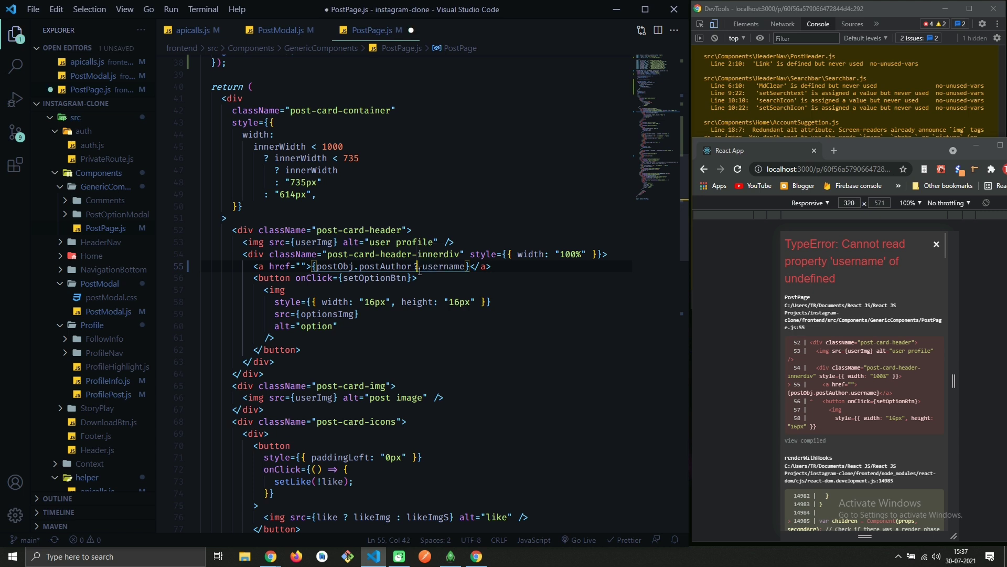
key(ctrl+s)
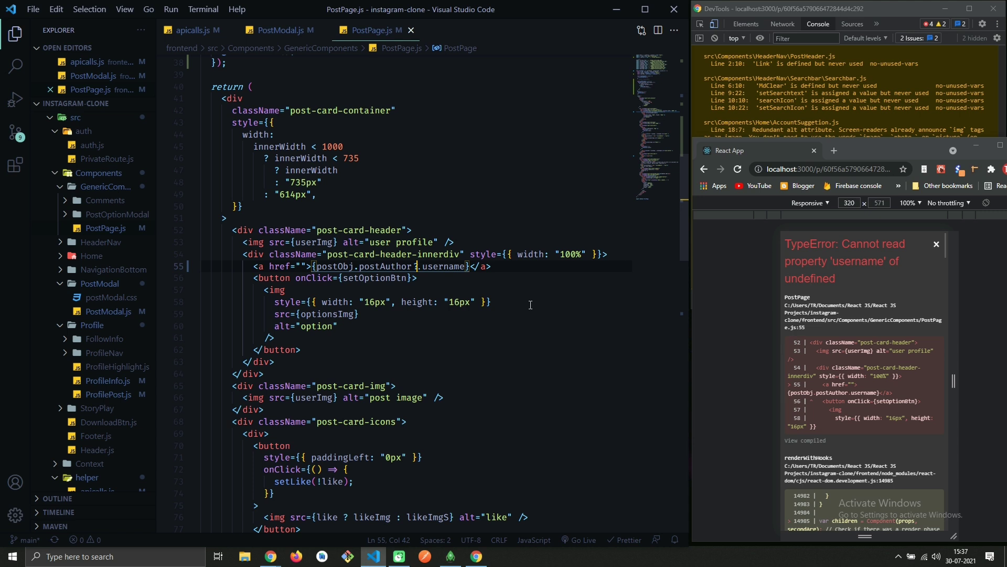
Step: Move the cursor down to line 56 while the dev server recompiles
key(Down)
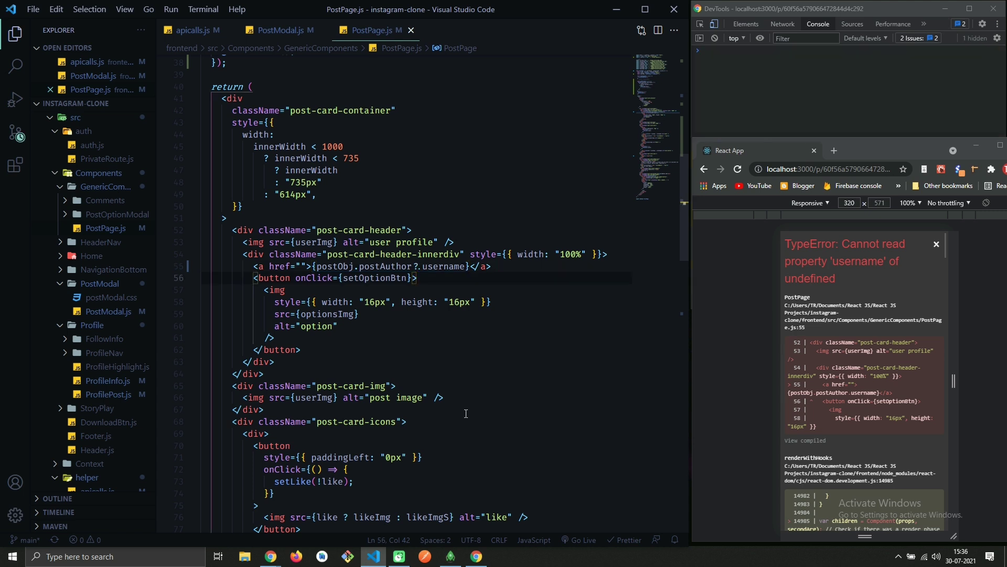